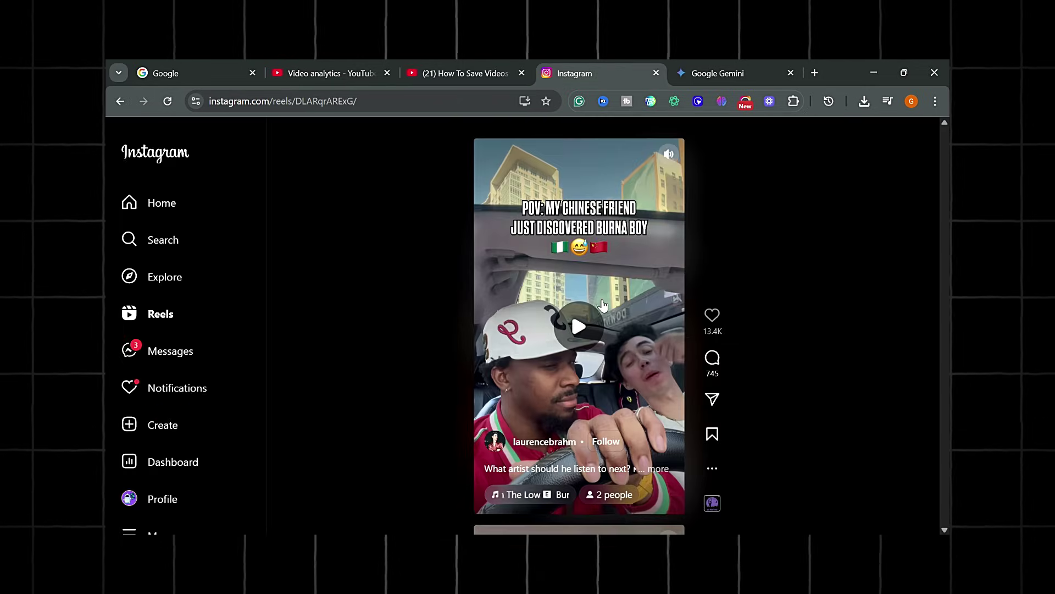
scroll(602, 305, down, 1)
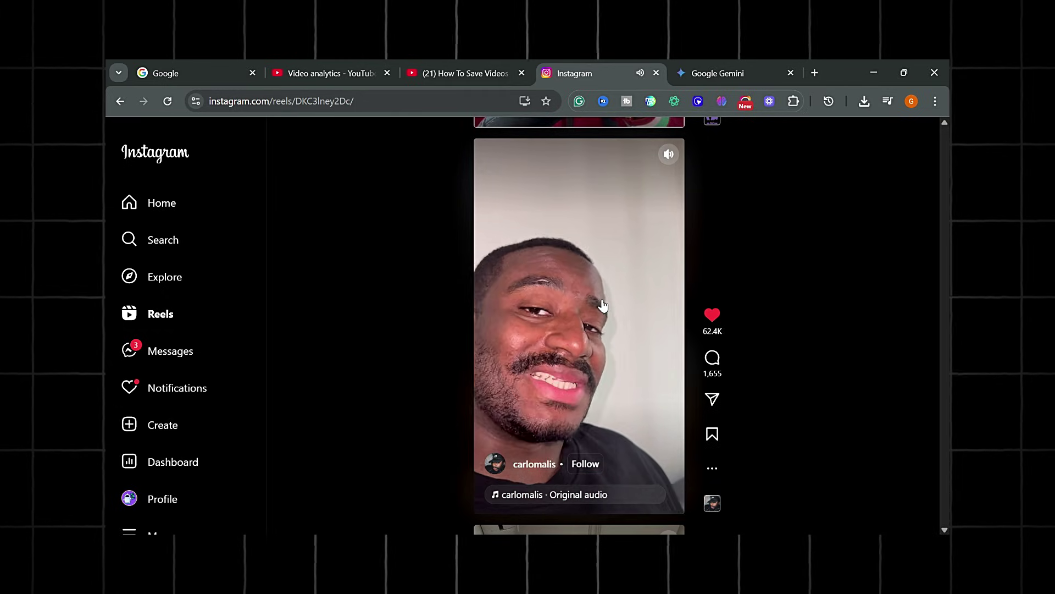
scroll(603, 305, down, 1)
scroll(603, 305, down, 1)
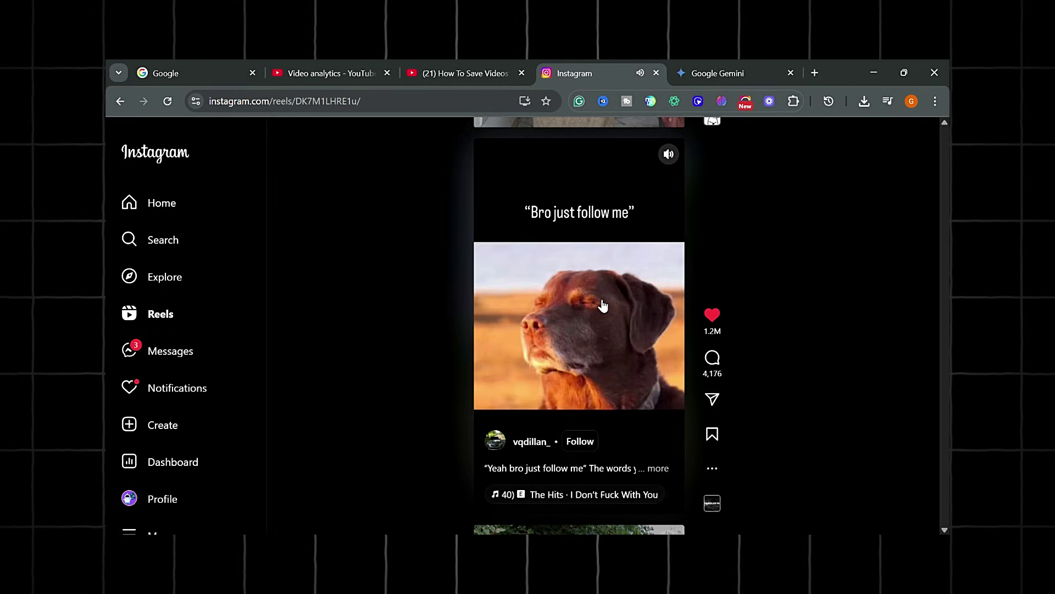
scroll(602, 305, down, 1)
scroll(603, 305, down, 1)
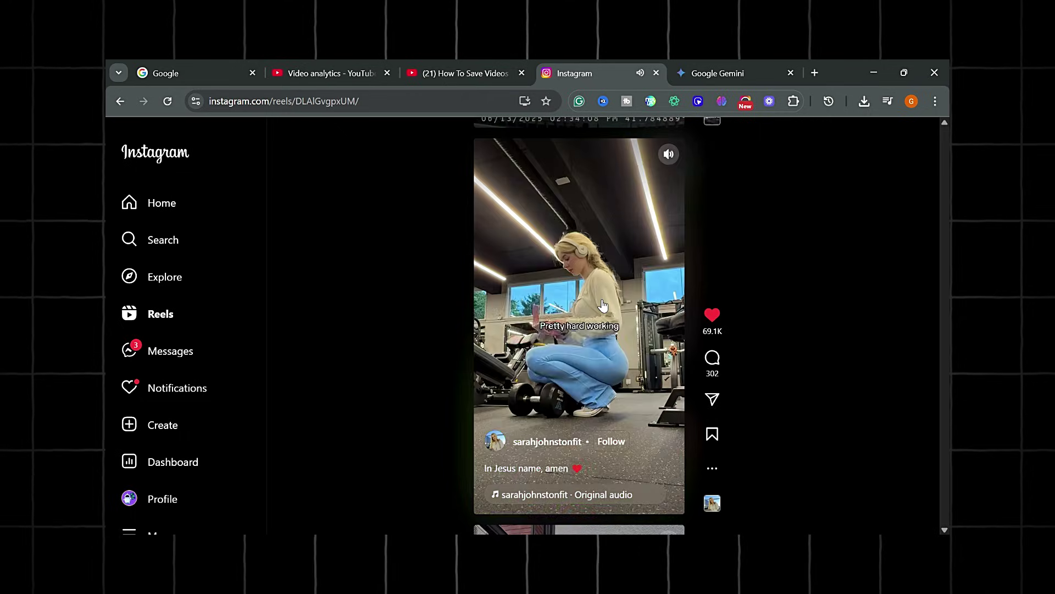
scroll(603, 306, down, 1)
scroll(603, 305, down, 1)
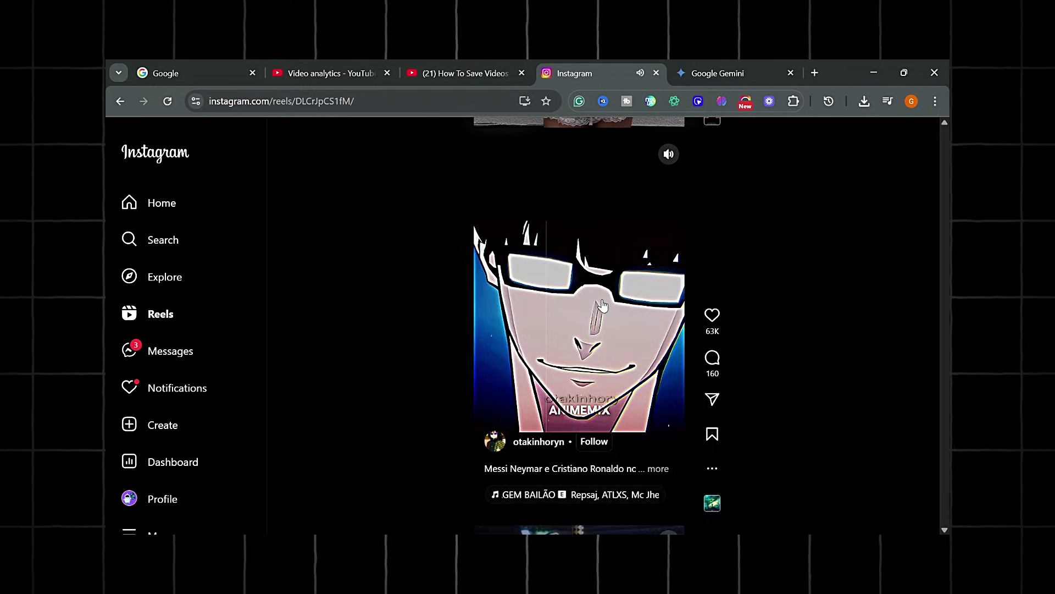
scroll(603, 305, down, 1)
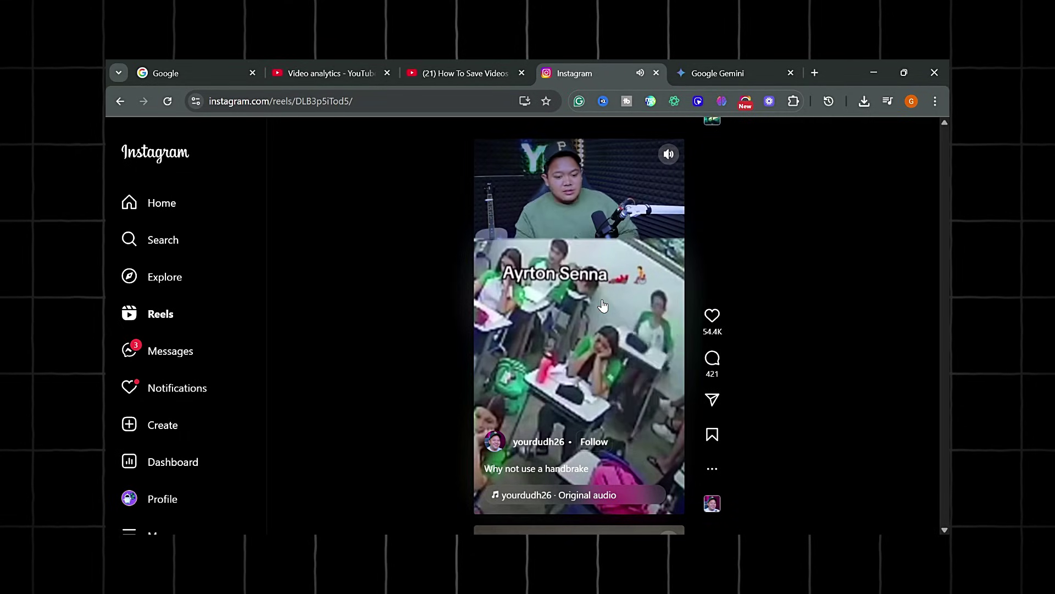
scroll(603, 306, down, 1)
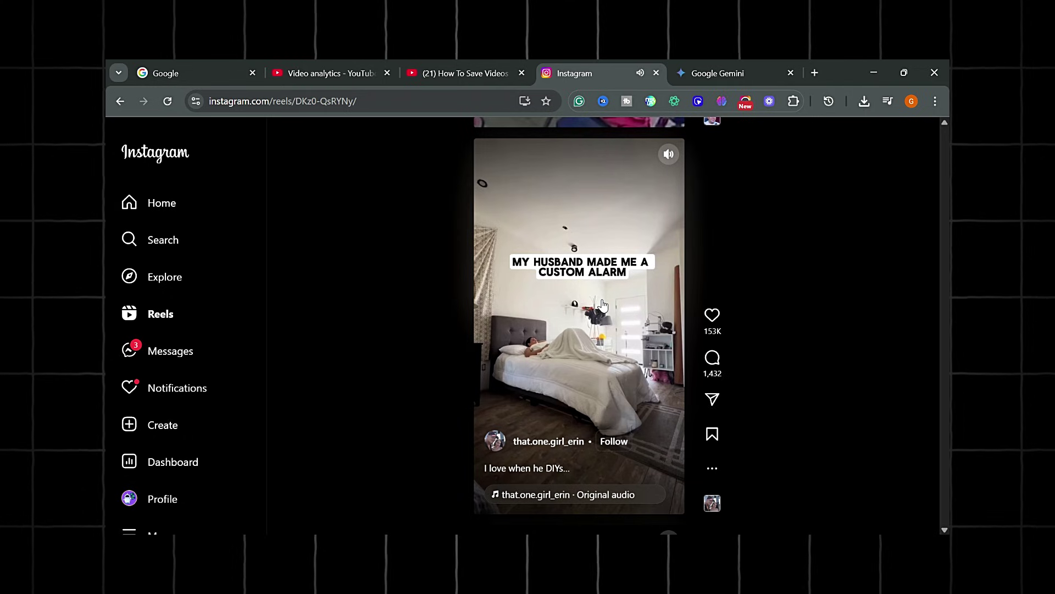
scroll(603, 305, down, 1)
scroll(602, 305, down, 1)
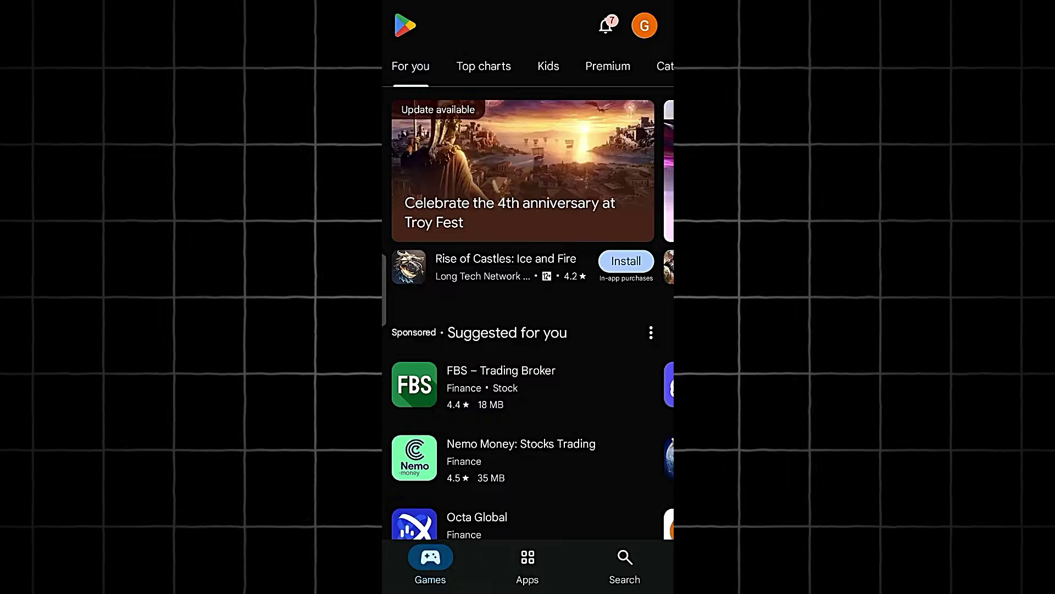
Search Google Play for 'instsaver' and launch the installed InstSaver : Video Downloader app.
click(625, 566)
click(526, 25)
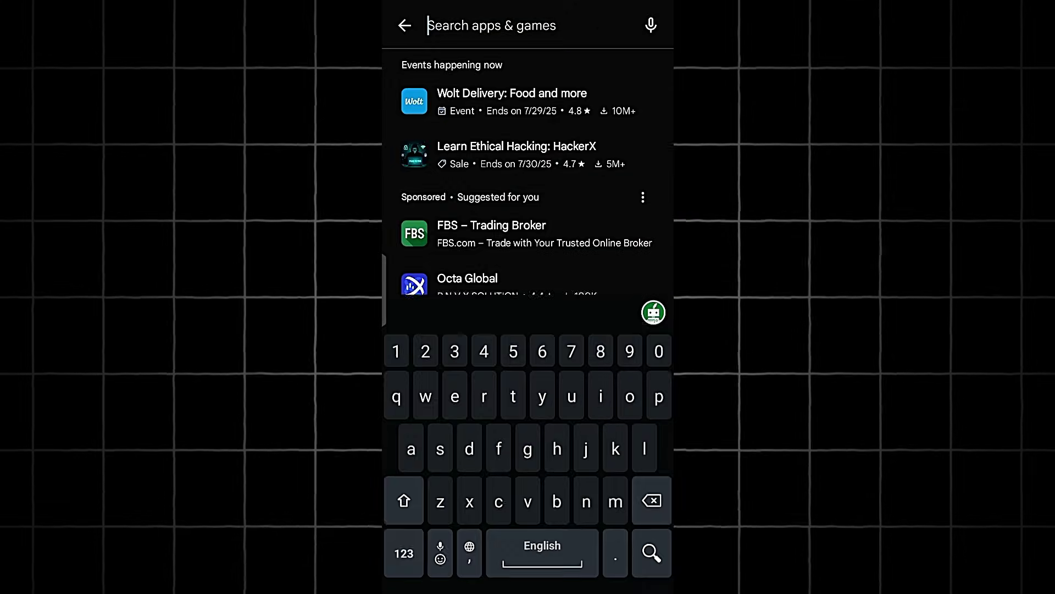
click(601, 394)
text(instsaver)
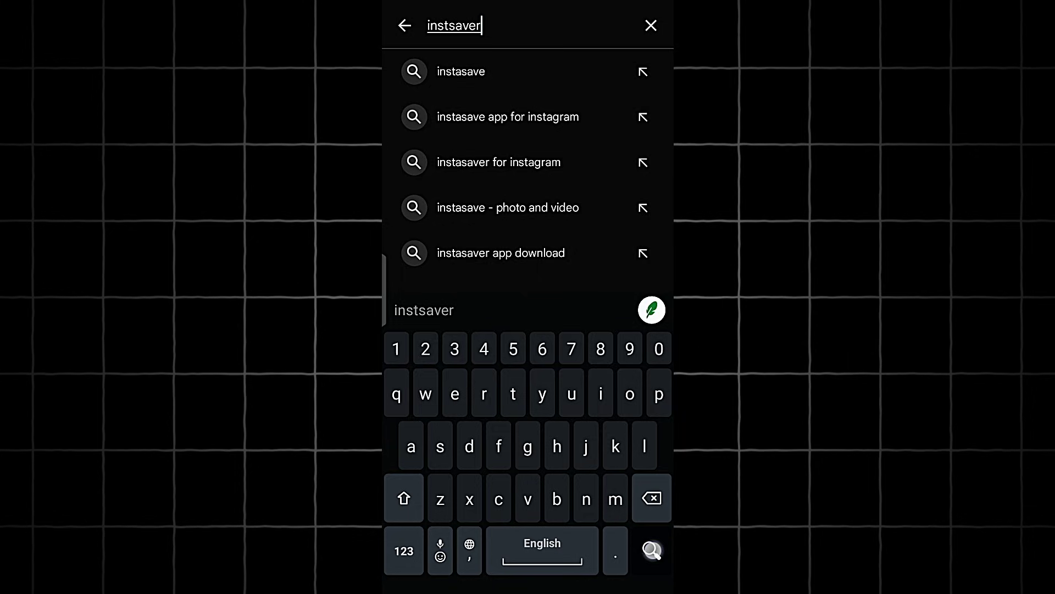
click(651, 550)
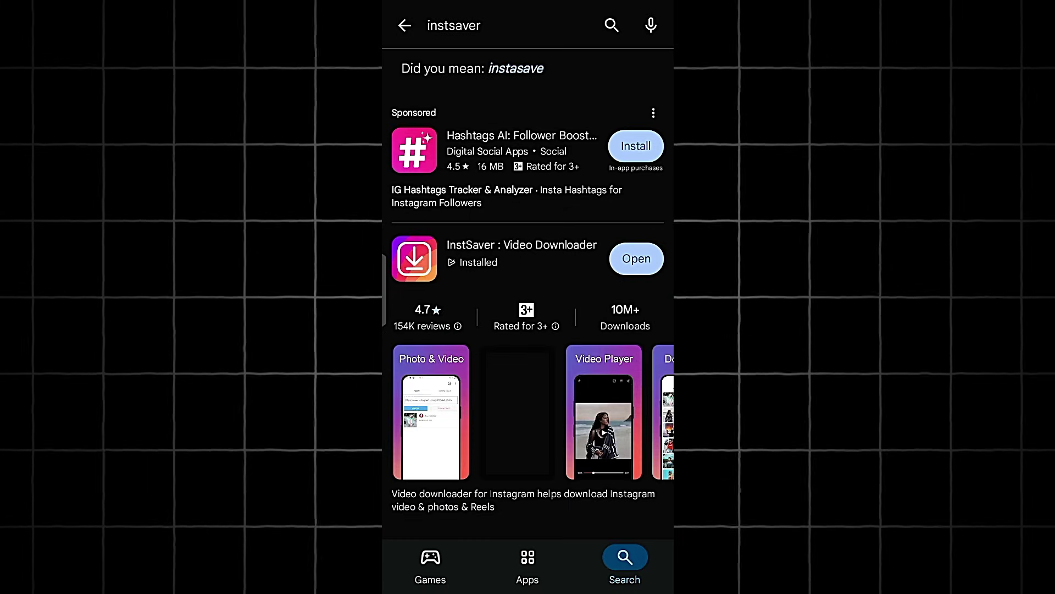
click(511, 256)
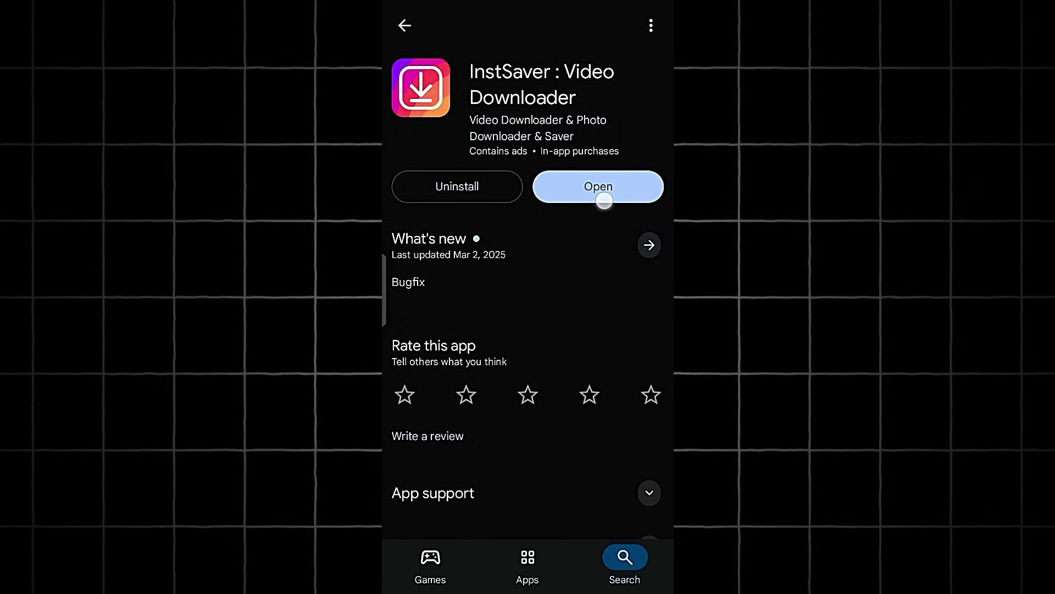
click(599, 187)
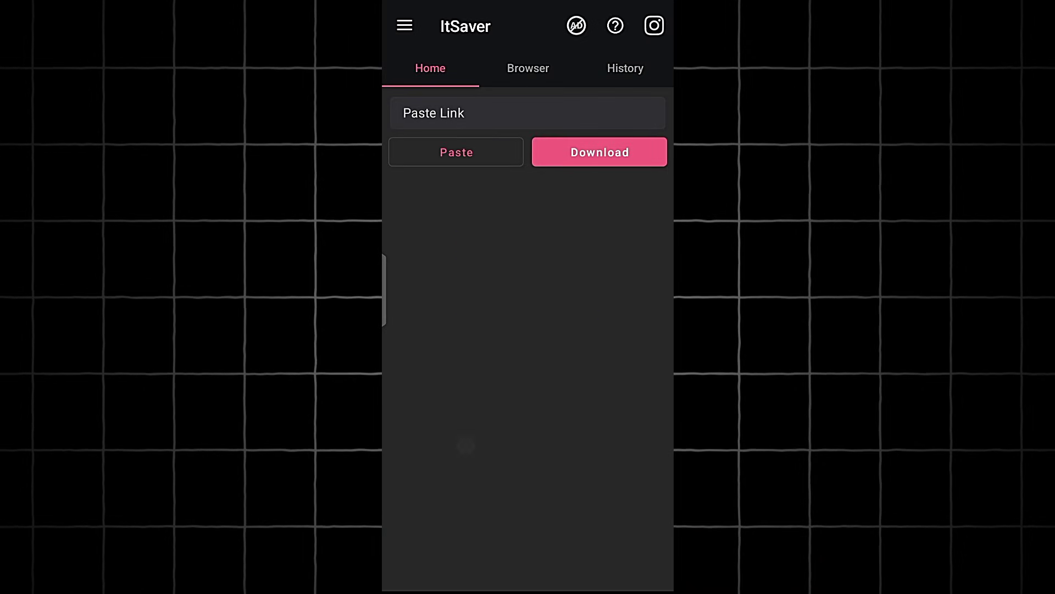
Review InstSaver's Browser and History tabs, with three saved reels, then start Instagram.
click(528, 68)
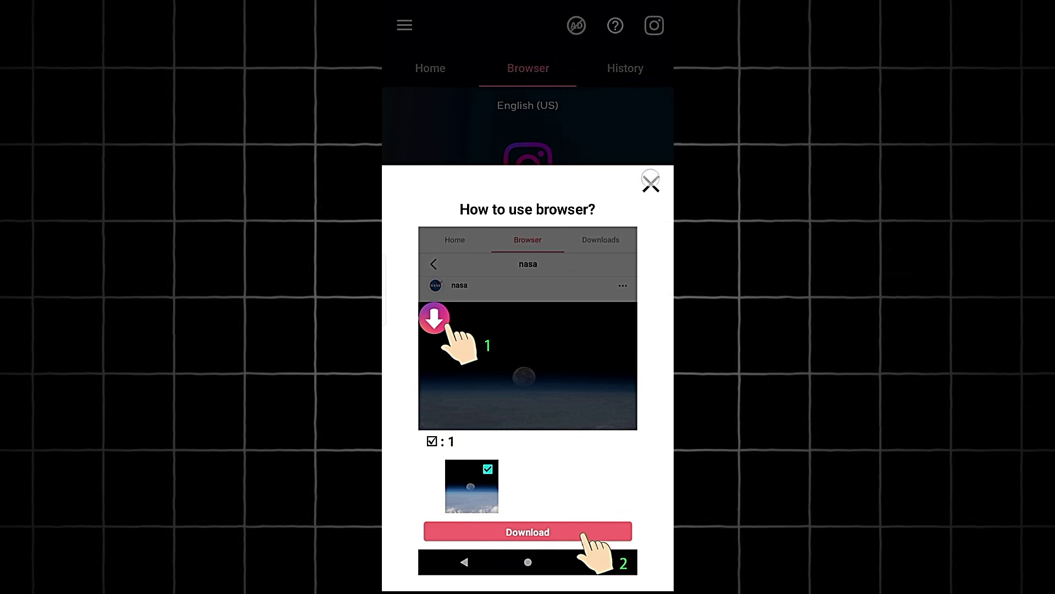
click(650, 183)
click(627, 69)
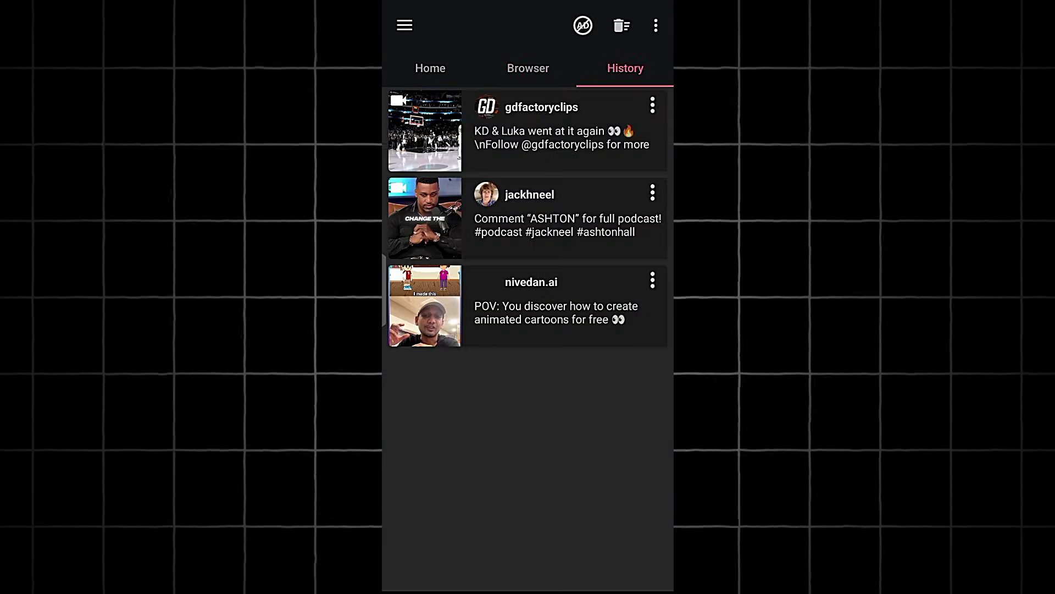
click(430, 68)
key(super)
scroll(528, 330, down, 5)
click(527, 330)
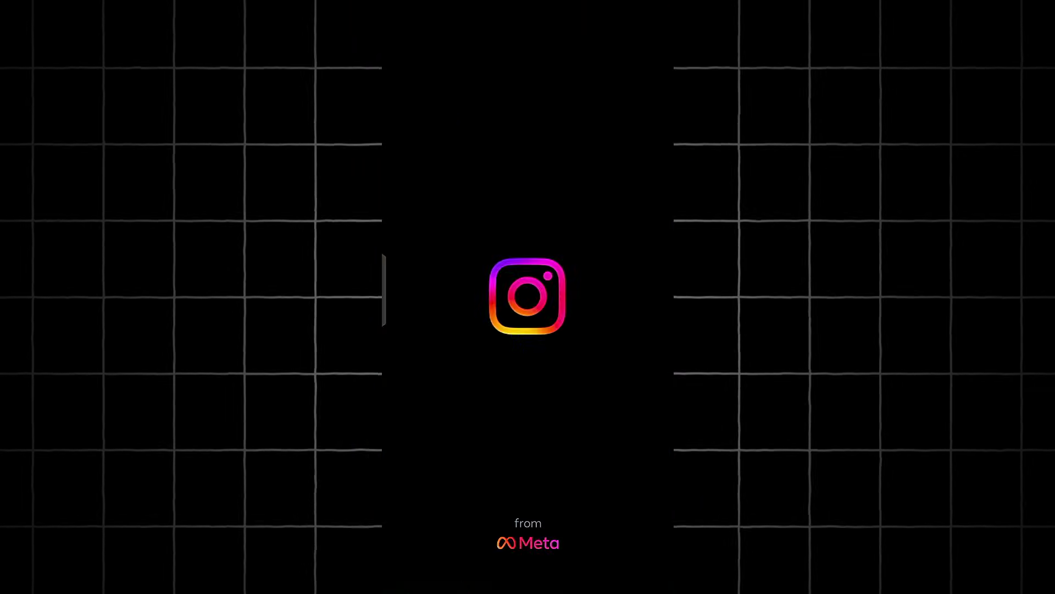
Copy the link of the marolstudio.cgi Mbappe reel from Instagram's Reels feed.
click(586, 574)
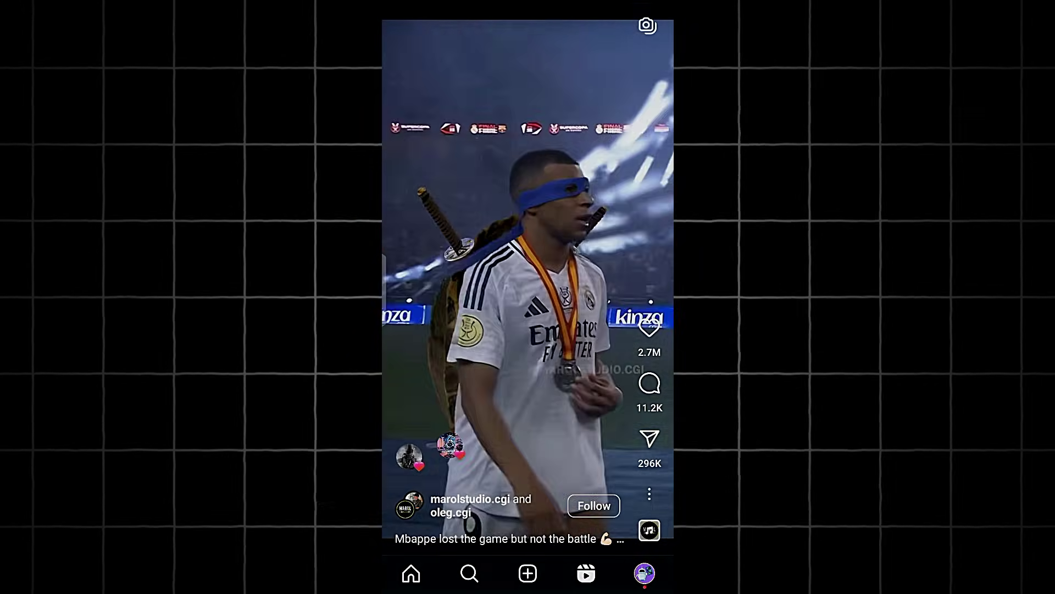
click(649, 438)
click(657, 526)
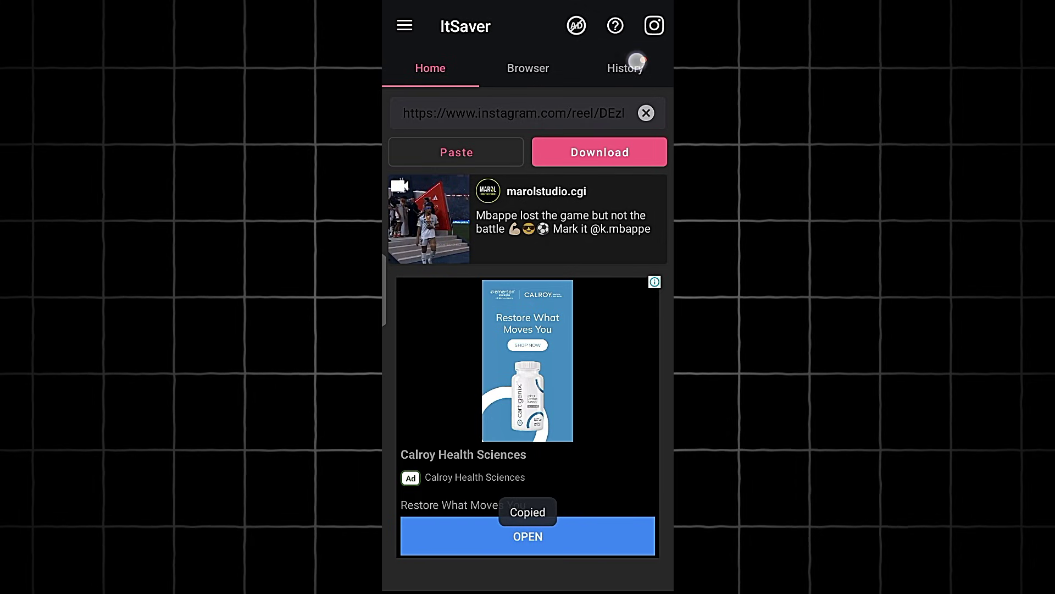
Play the marolstudio.cgi Mbappe reel listed first in InstSaver's History, dismissing the ad.
click(638, 60)
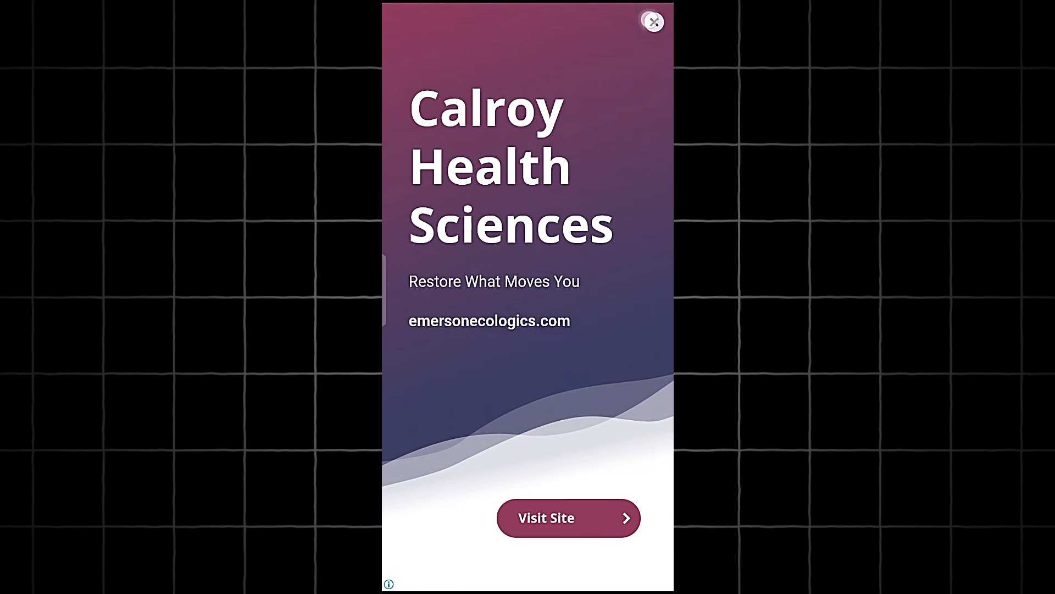
click(653, 22)
click(462, 148)
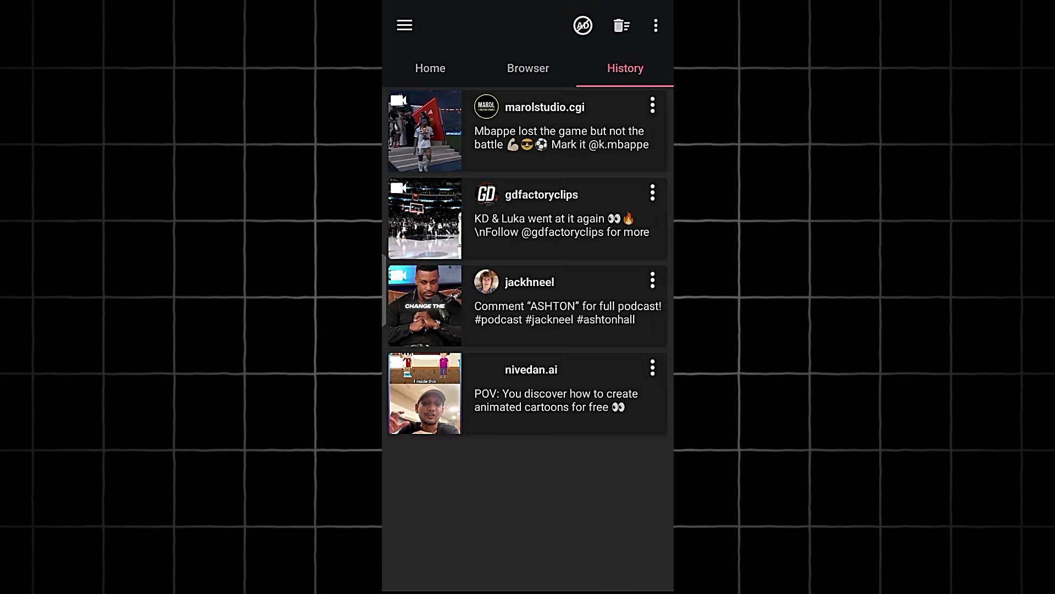
Open the downloaded Mbappe reel's original post in Instagram after cancelling a Share attempt.
click(653, 105)
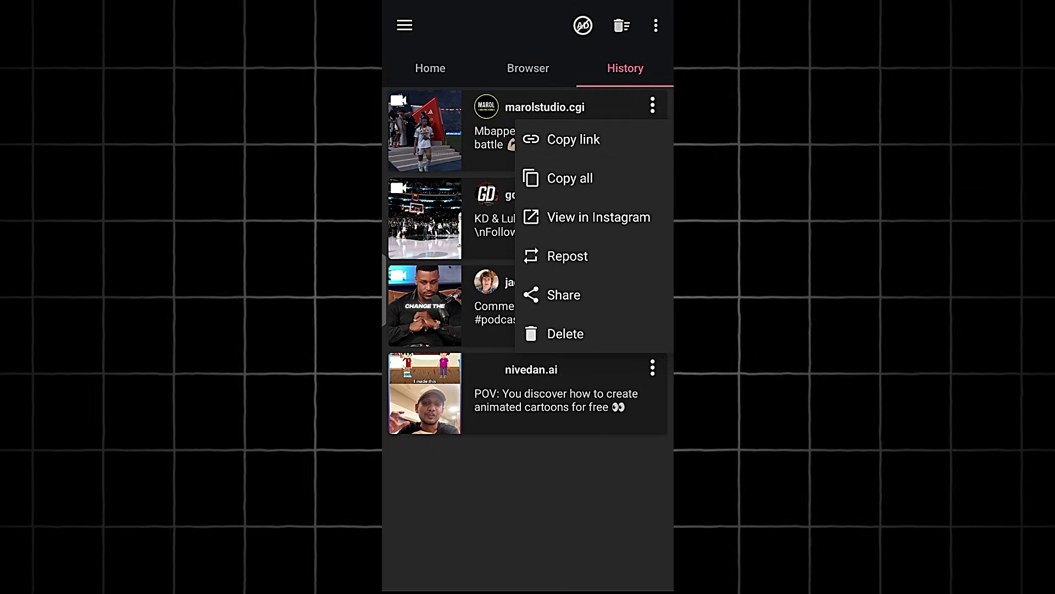
click(564, 296)
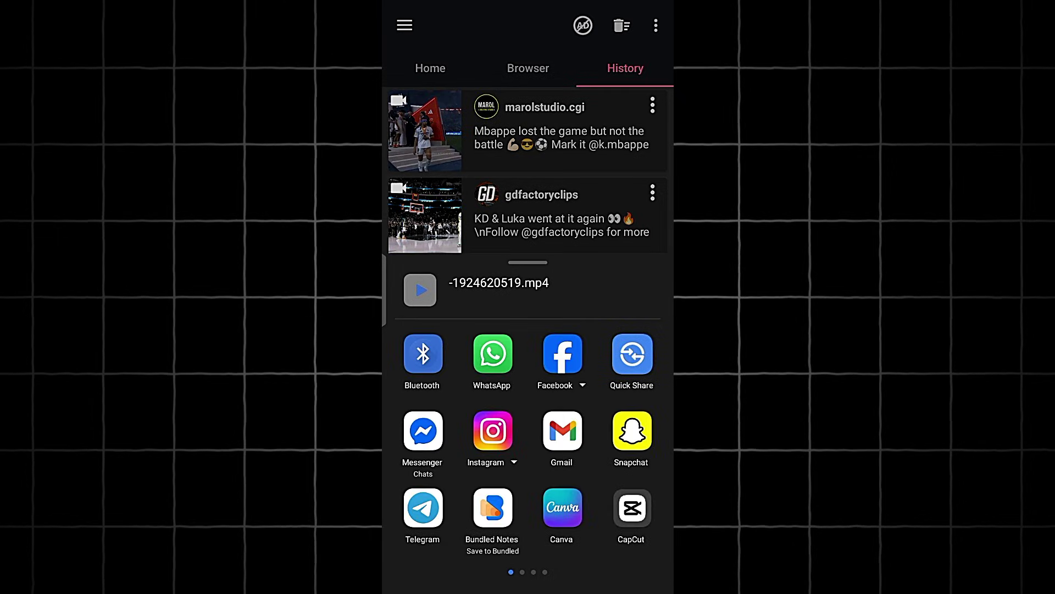
key(Escape)
click(654, 104)
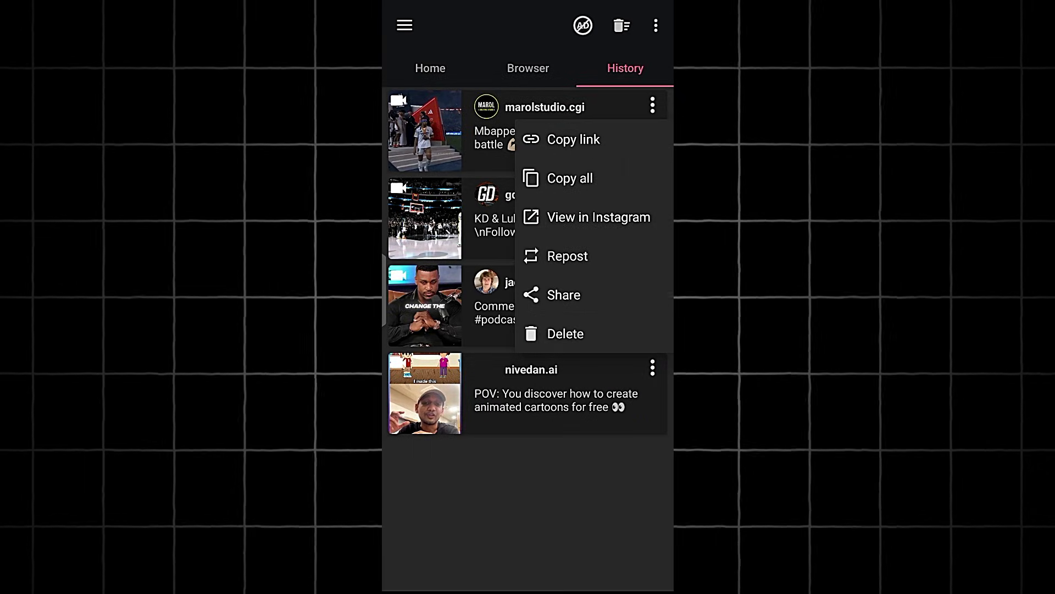
click(586, 217)
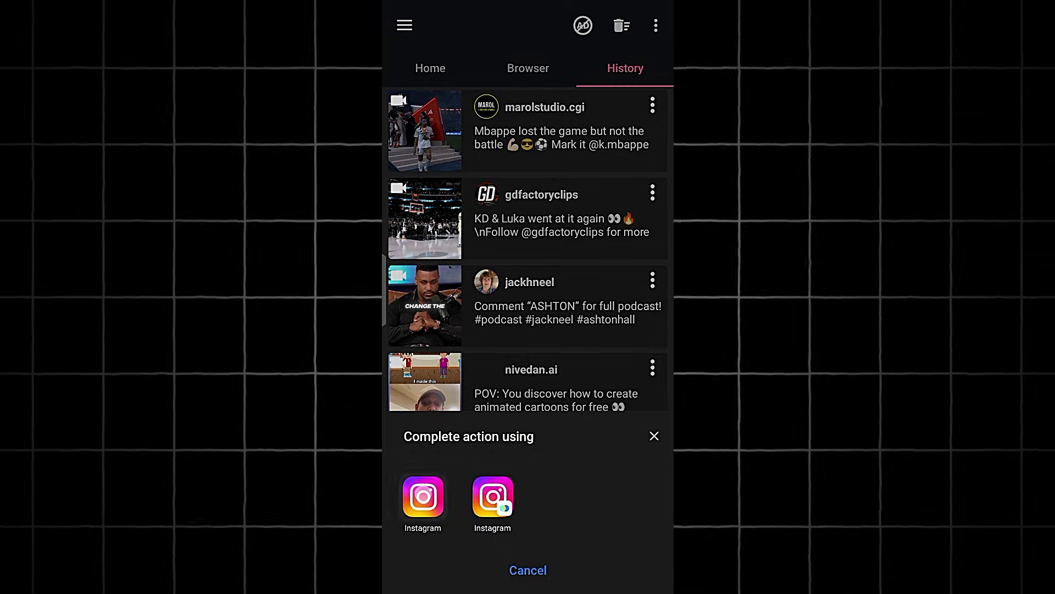
click(423, 496)
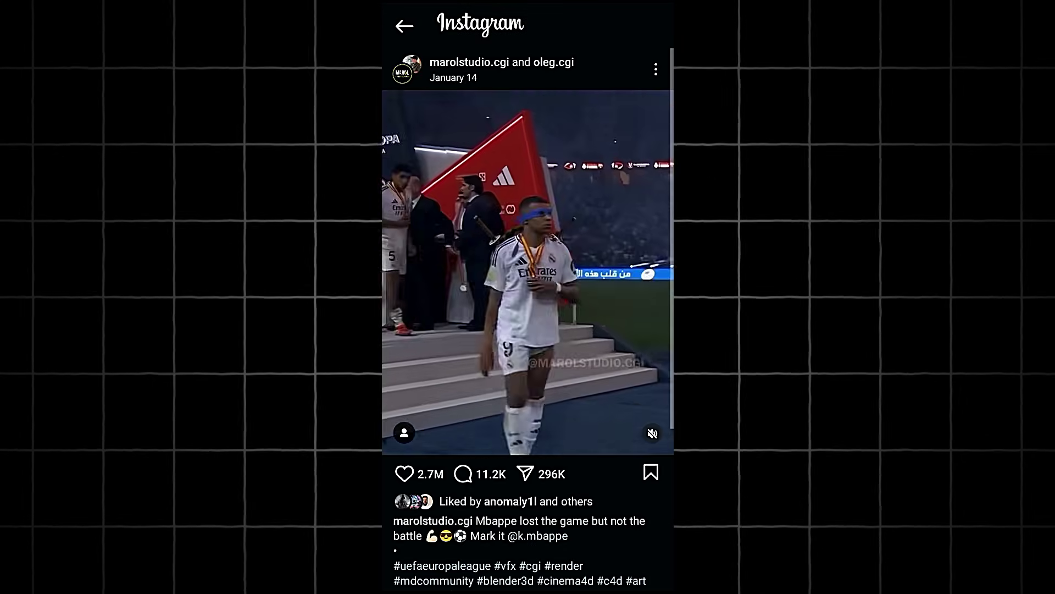
drag(594, 429, 594, 372)
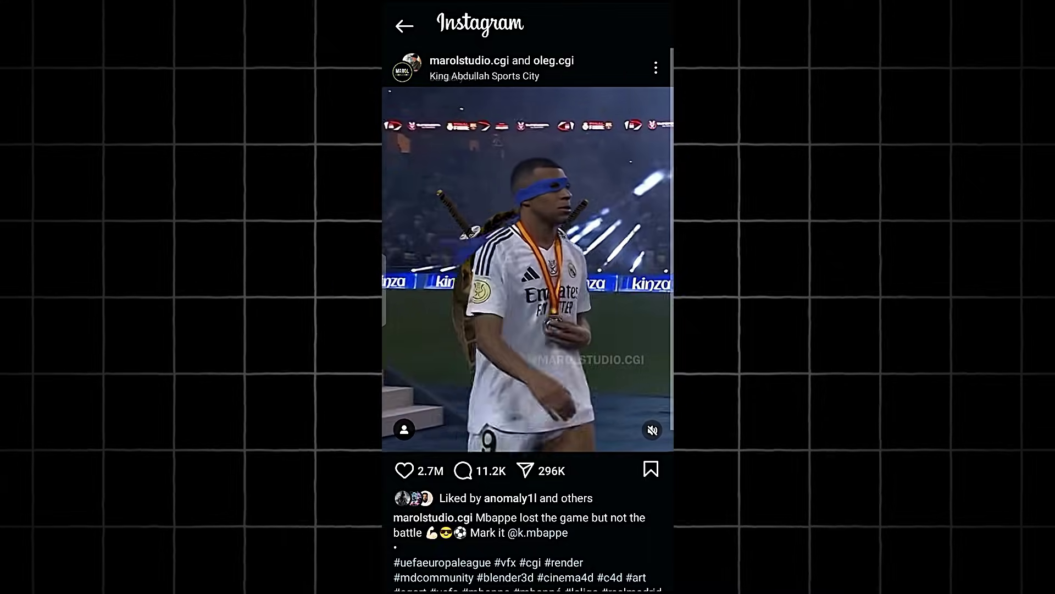